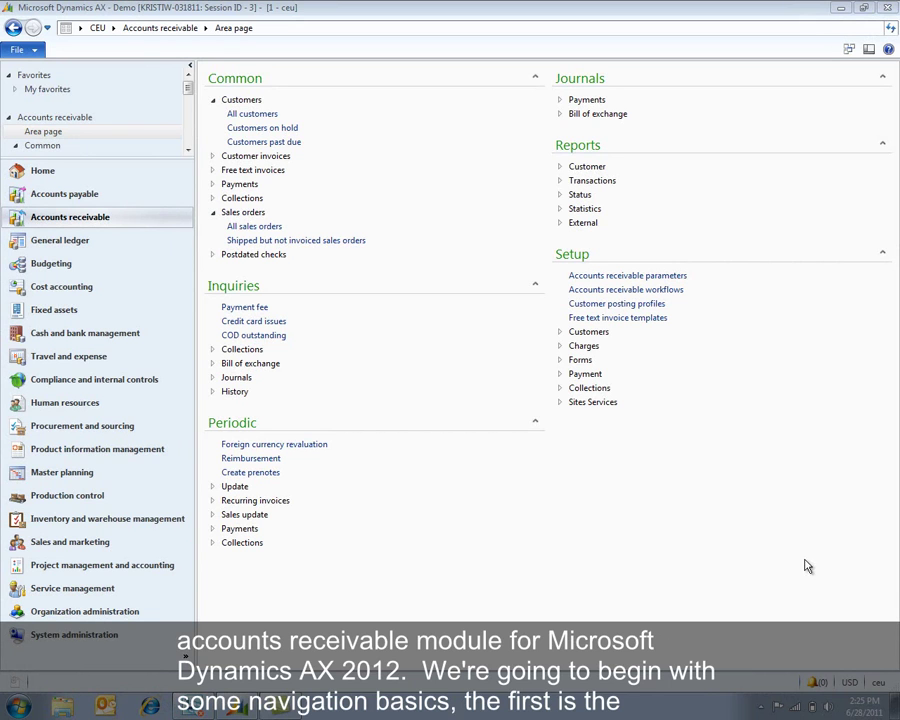
# - Visit Sales and marketing, then return to Accounts receivable to preview the collections and payment setup options
pyautogui.click(116, 546)
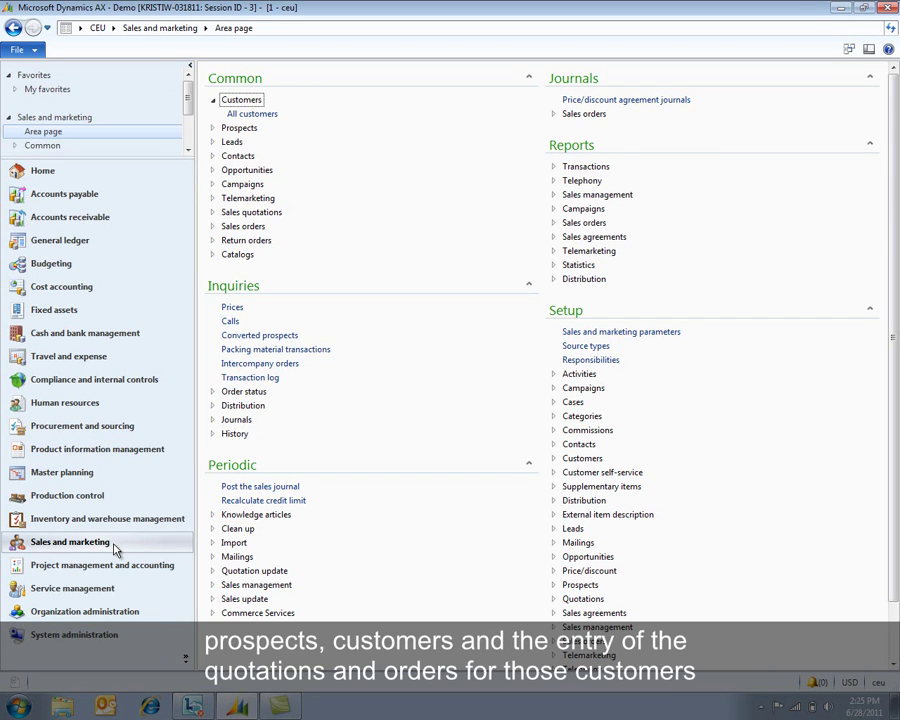
pyautogui.click(117, 218)
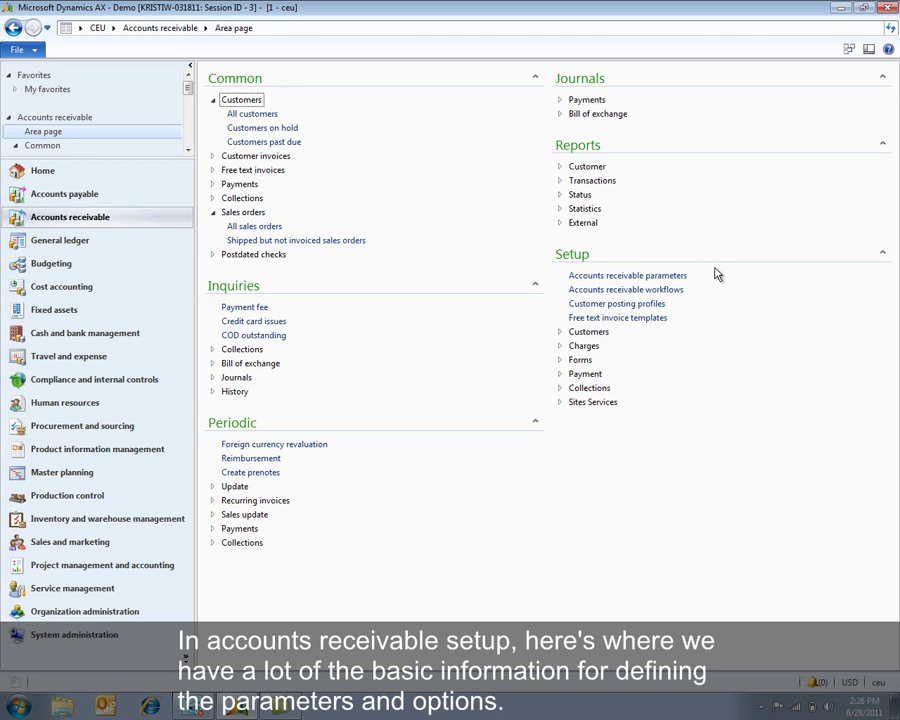
pyautogui.click(560, 388)
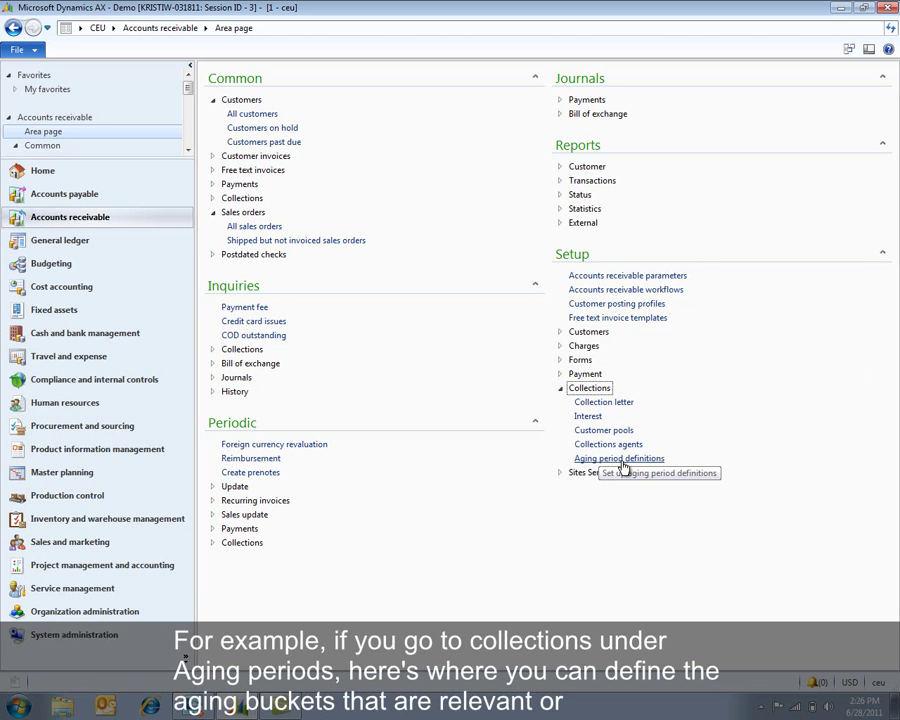
pyautogui.click(560, 388)
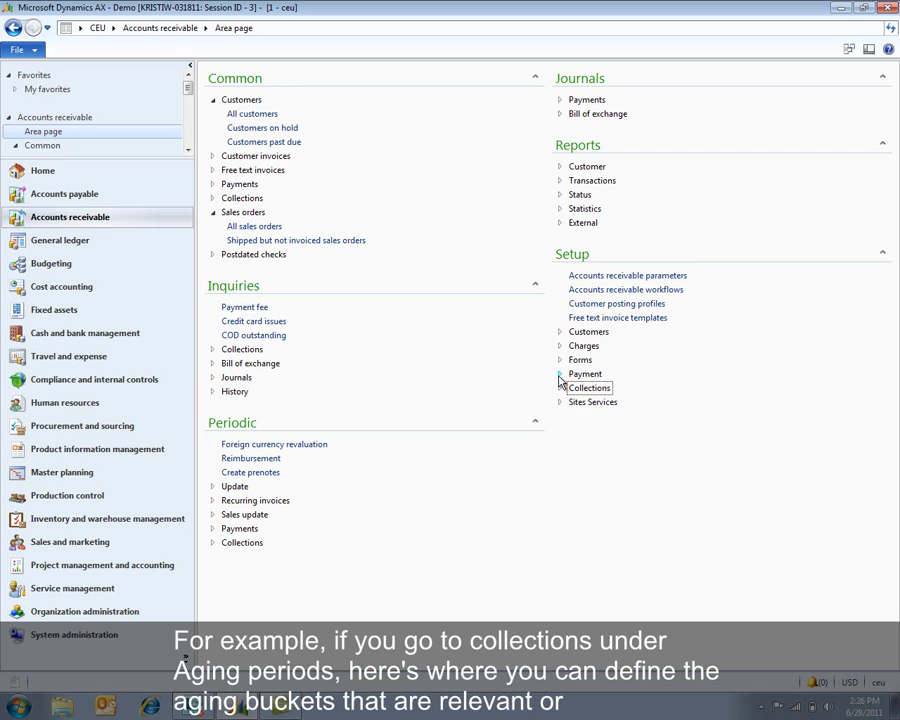
pyautogui.click(560, 374)
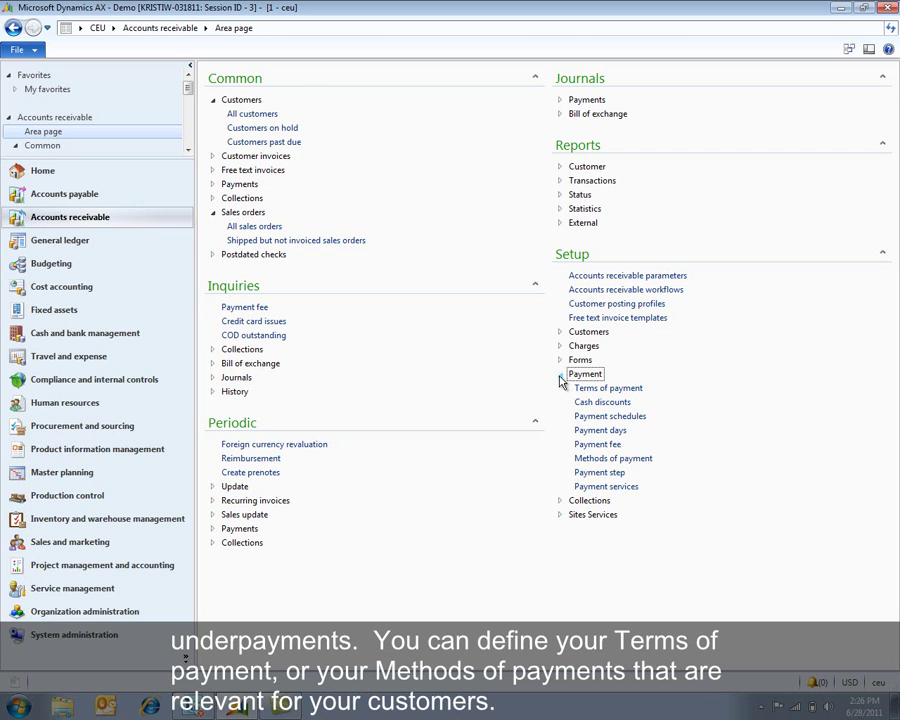
pyautogui.click(560, 374)
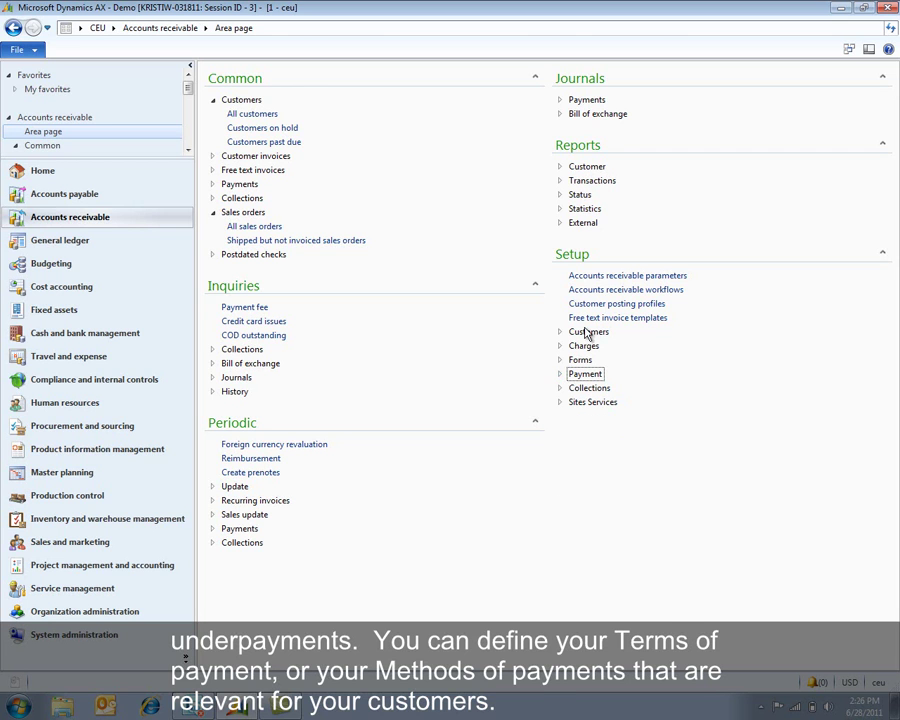
# - Review the collections and credit card Accounts receivable parameters, then browse the All customers list
pyautogui.click(632, 275)
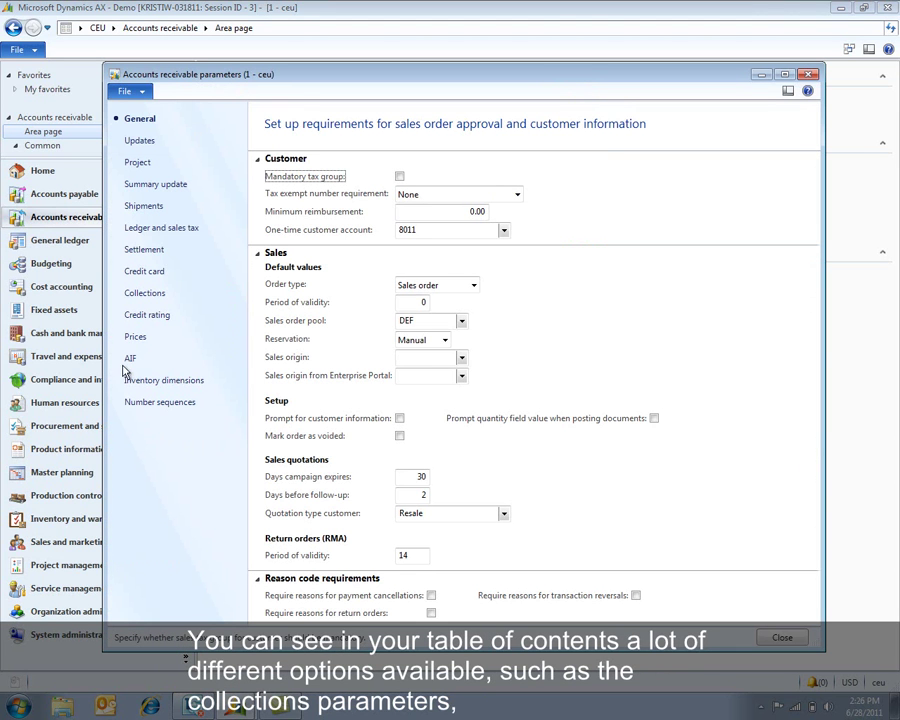
pyautogui.click(150, 292)
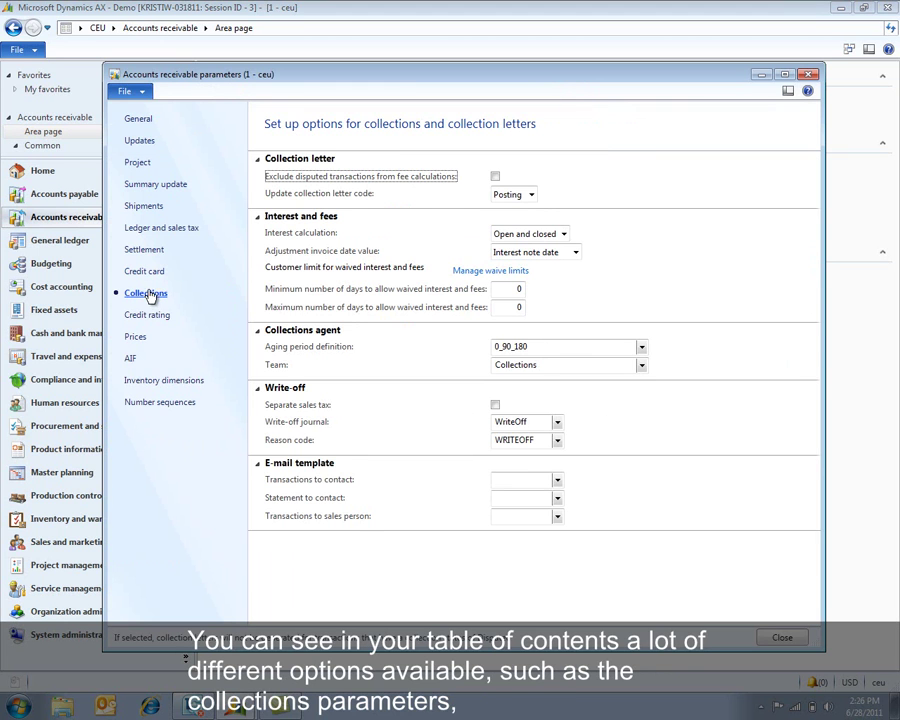
pyautogui.click(145, 271)
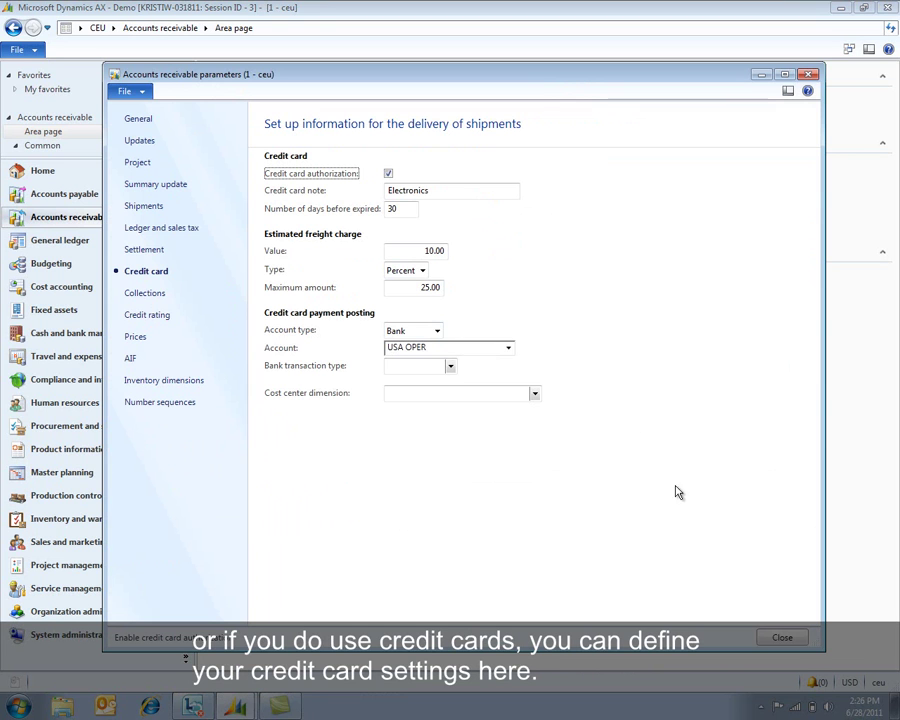
pyautogui.click(782, 637)
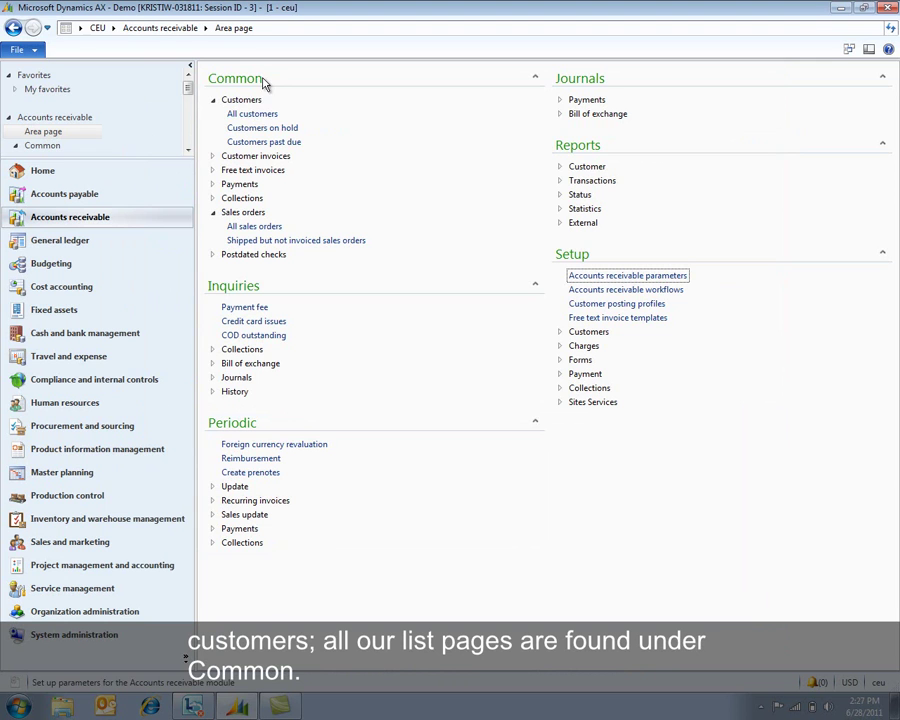
pyautogui.click(257, 114)
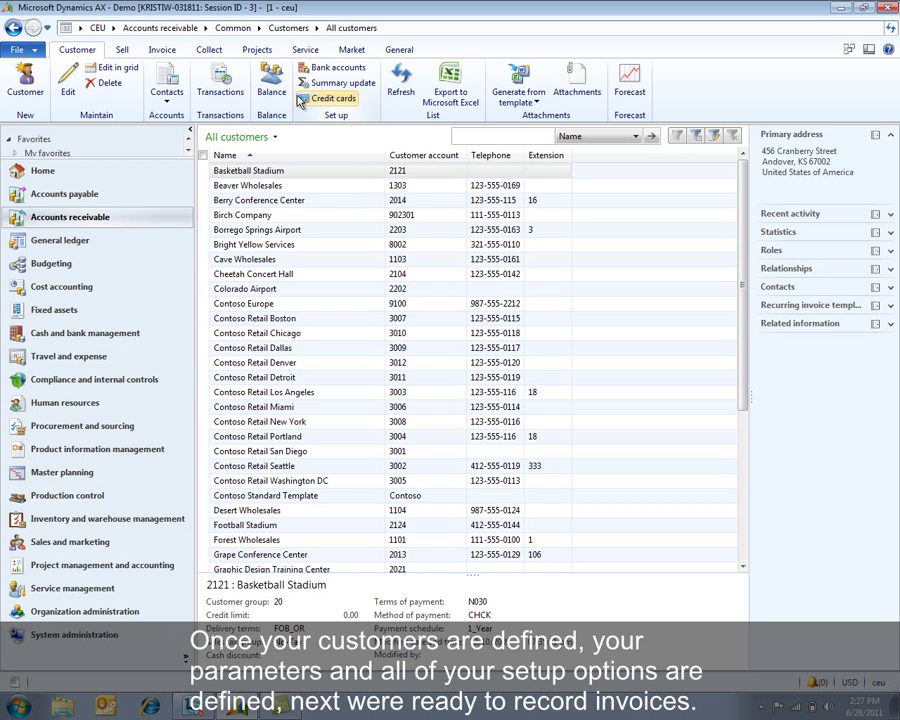
pyautogui.click(168, 30)
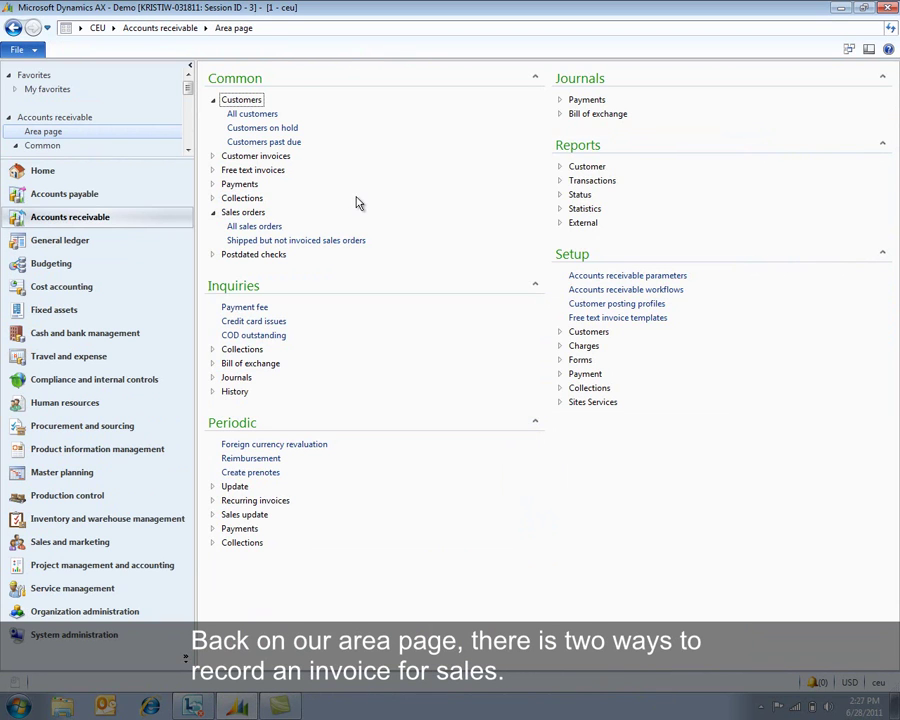
# - Start posting an invoice for sales order SO-101248 from the All sales orders list
pyautogui.click(256, 227)
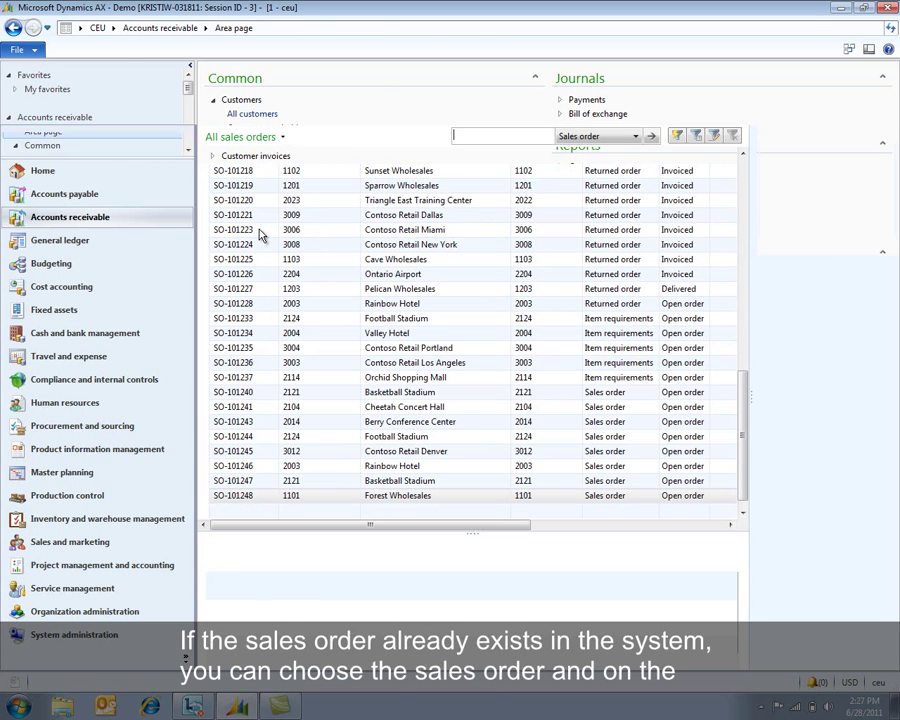
pyautogui.click(322, 502)
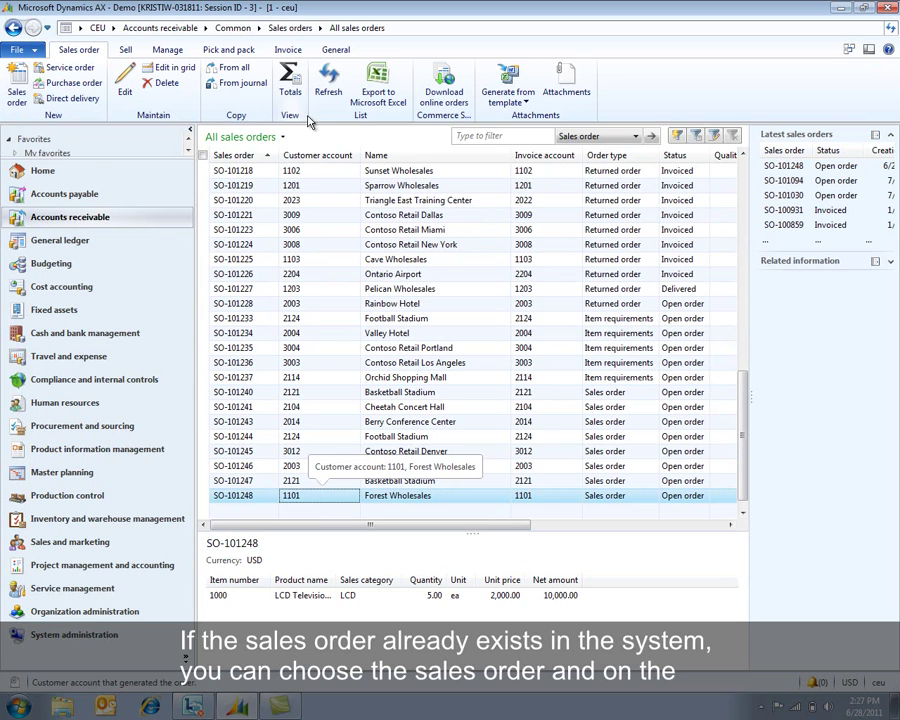
pyautogui.click(290, 52)
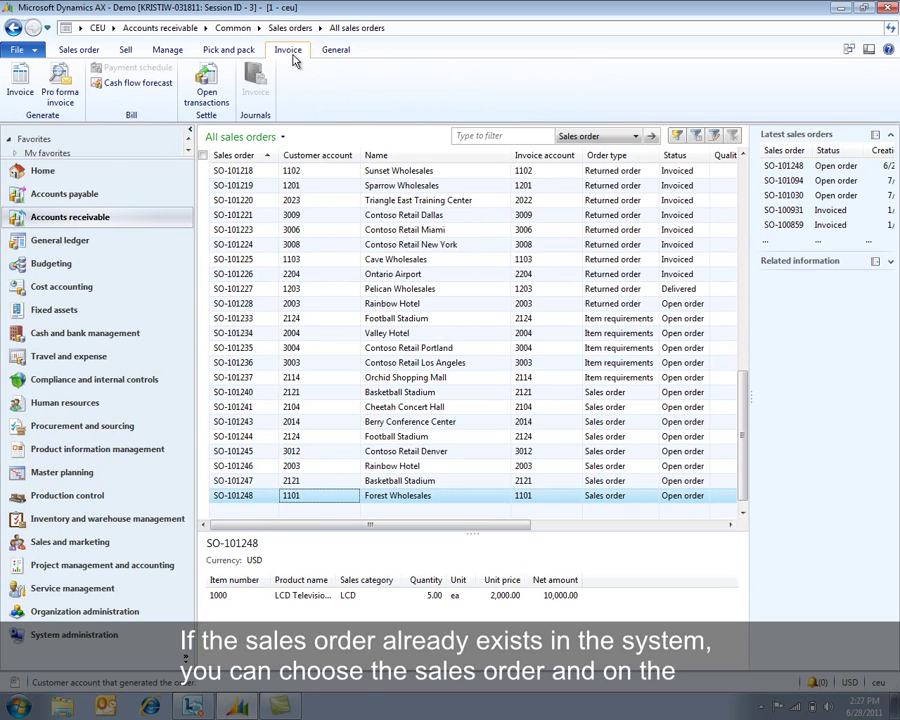
pyautogui.click(14, 86)
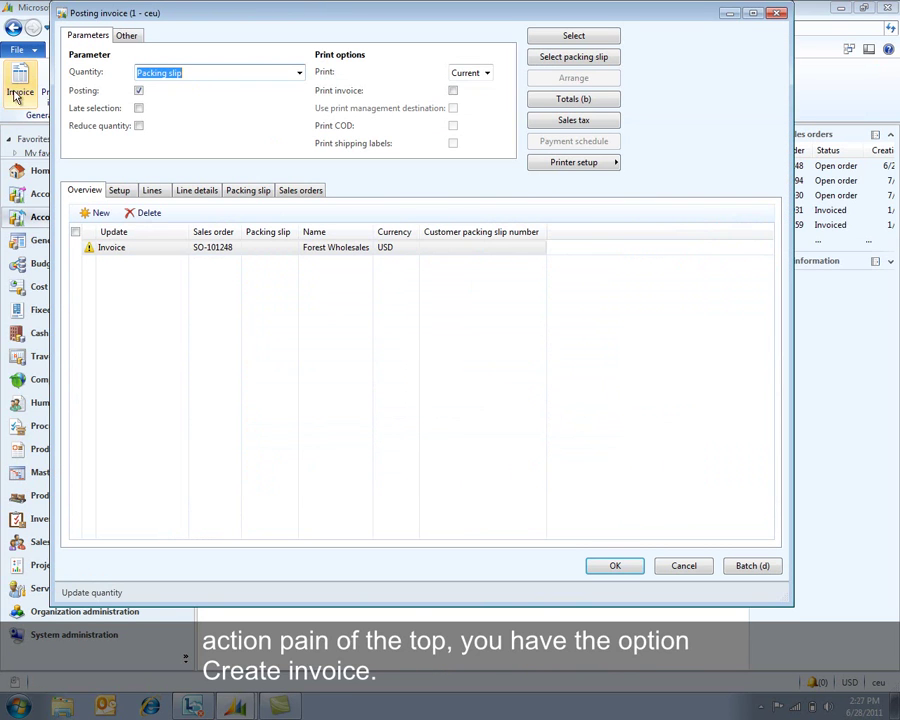
# - Set the invoice quantity to All, review the order lines, then cancel the posting
pyautogui.click(299, 73)
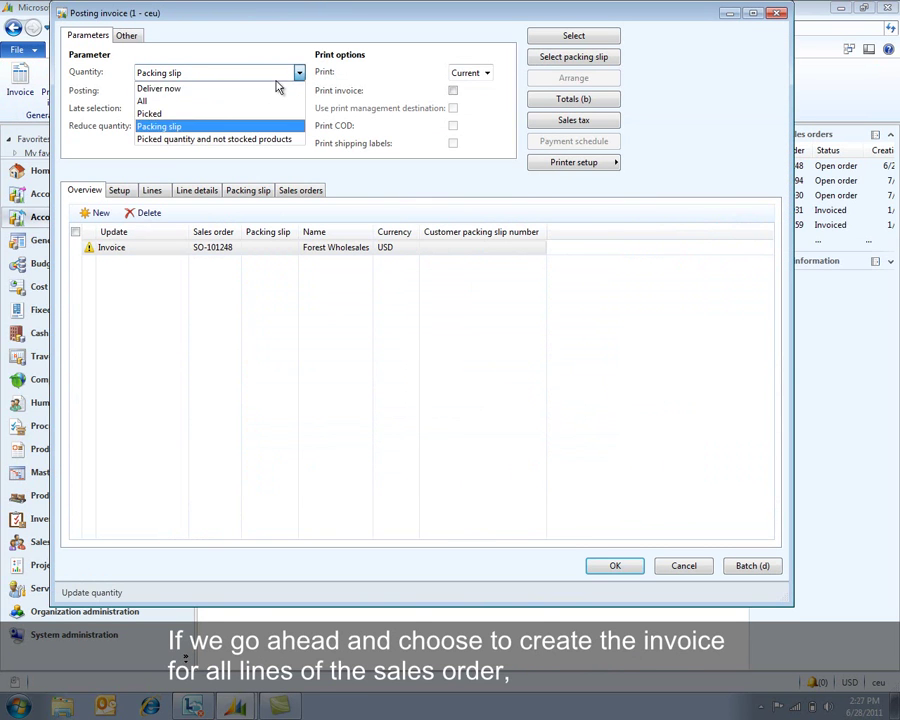
pyautogui.click(226, 99)
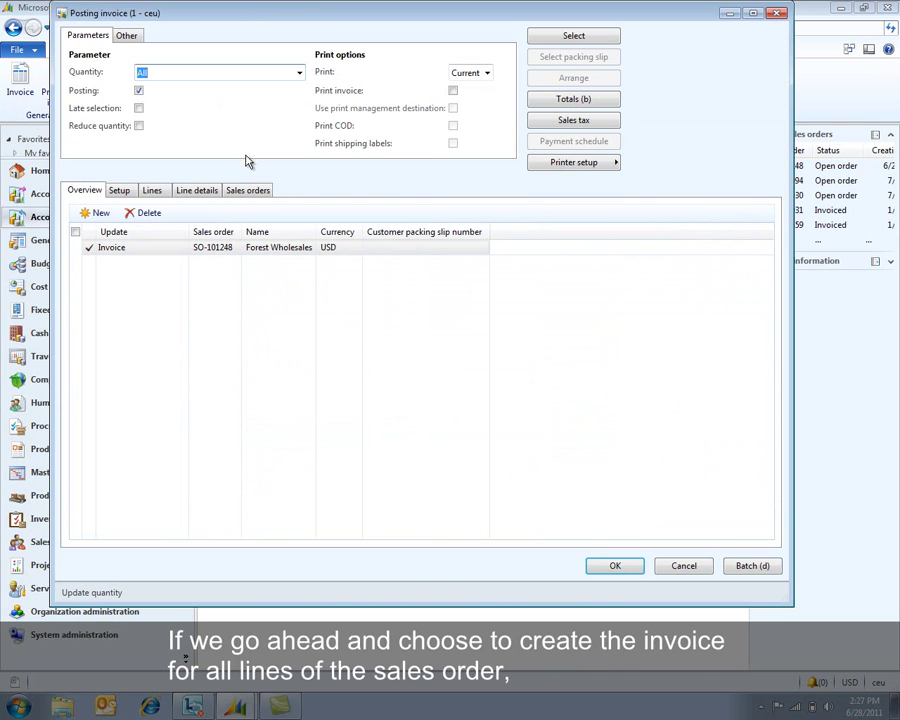
pyautogui.click(150, 191)
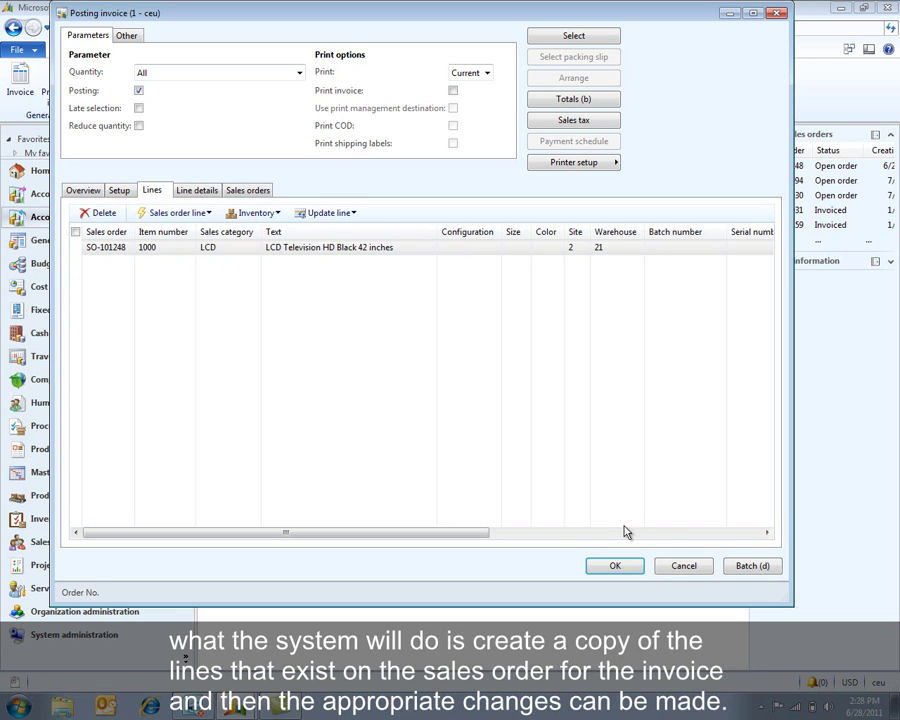
pyautogui.click(677, 570)
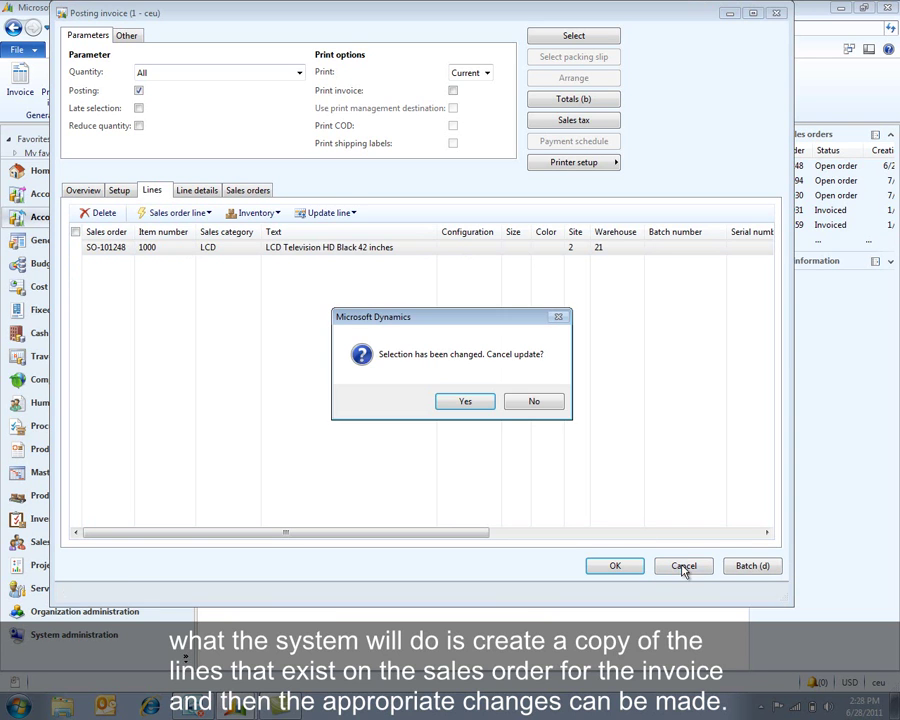
# - Confirm cancelling the SO-101248 invoice update, view All free text invoices, then expand the Payments journal group
pyautogui.click(461, 404)
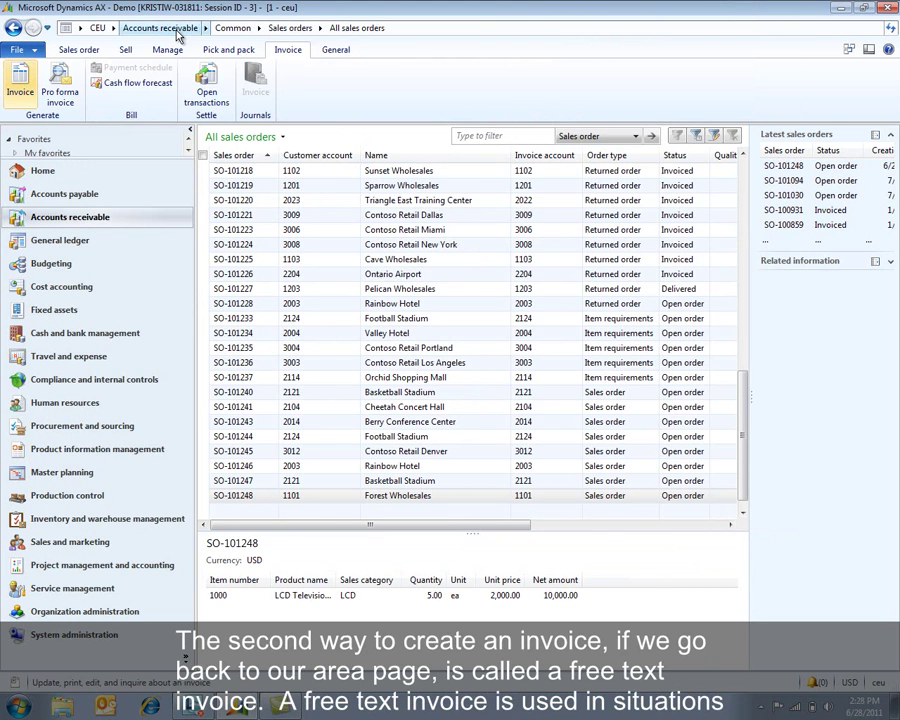
pyautogui.click(176, 31)
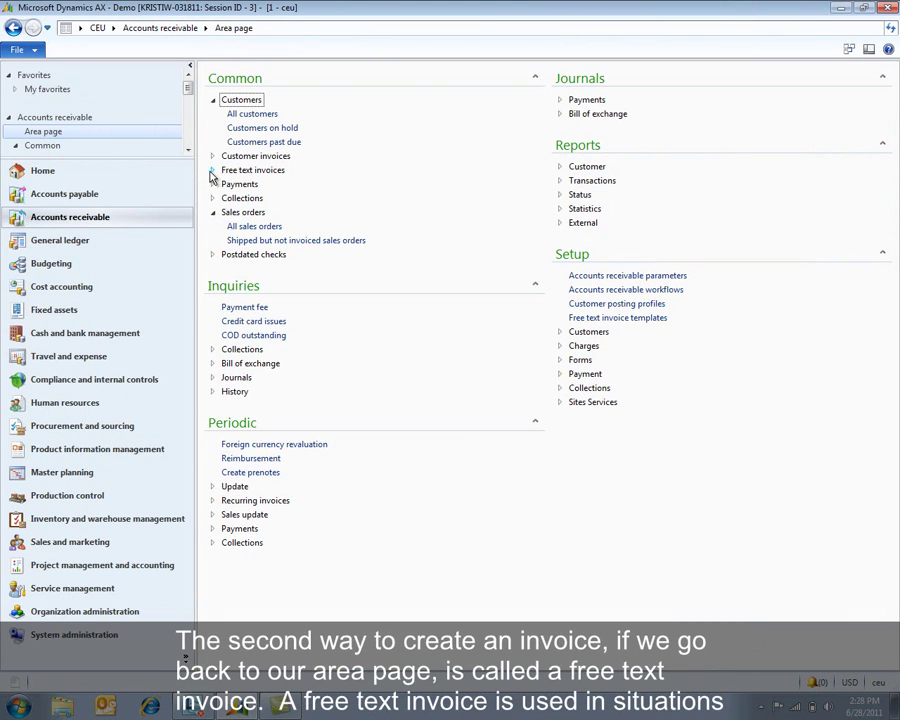
pyautogui.click(214, 172)
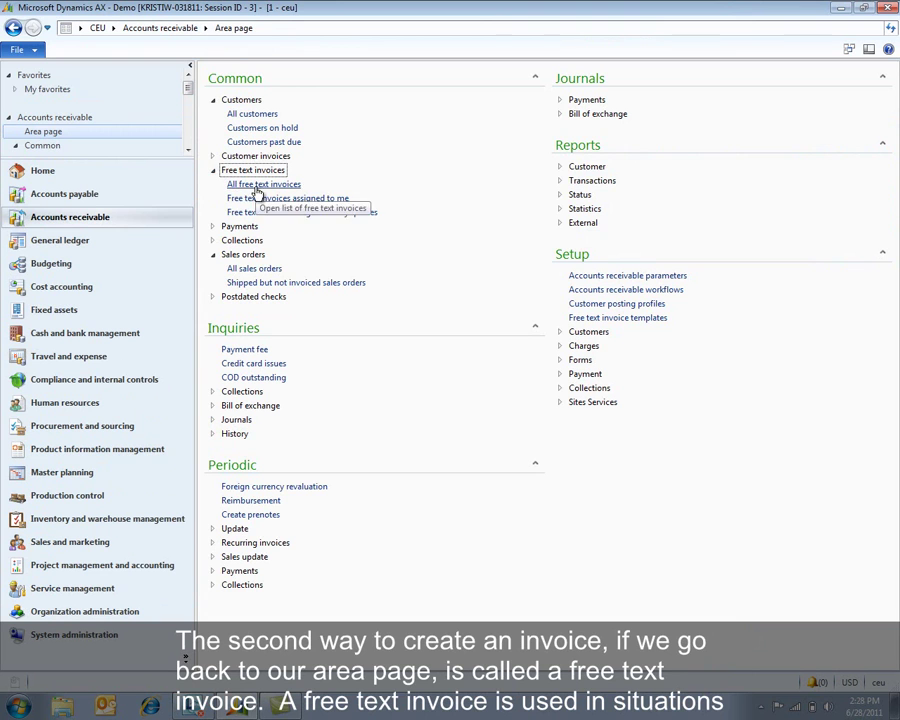
pyautogui.click(255, 186)
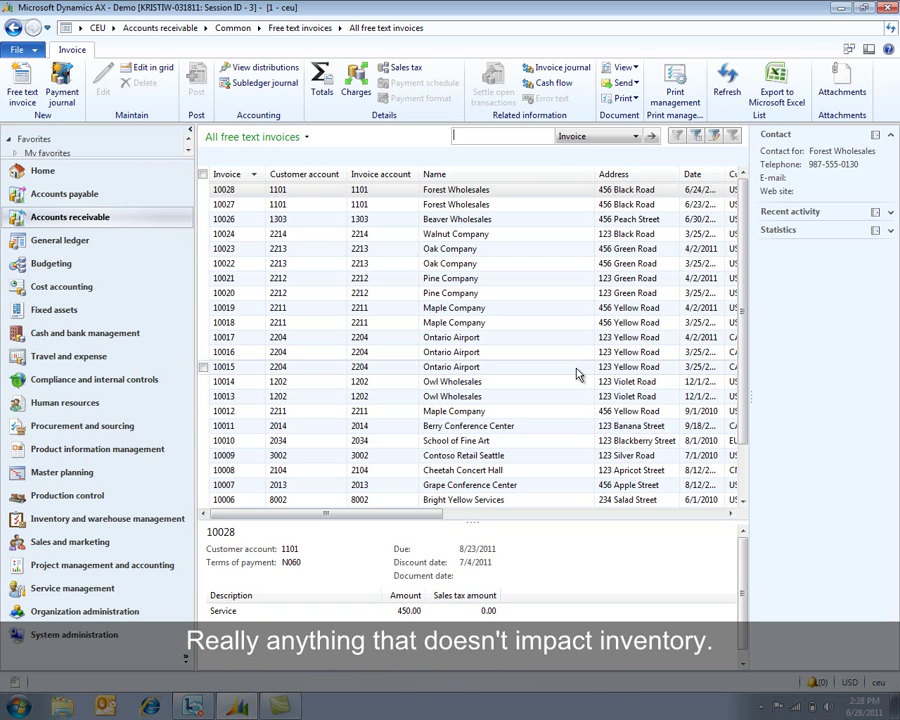
pyautogui.click(178, 34)
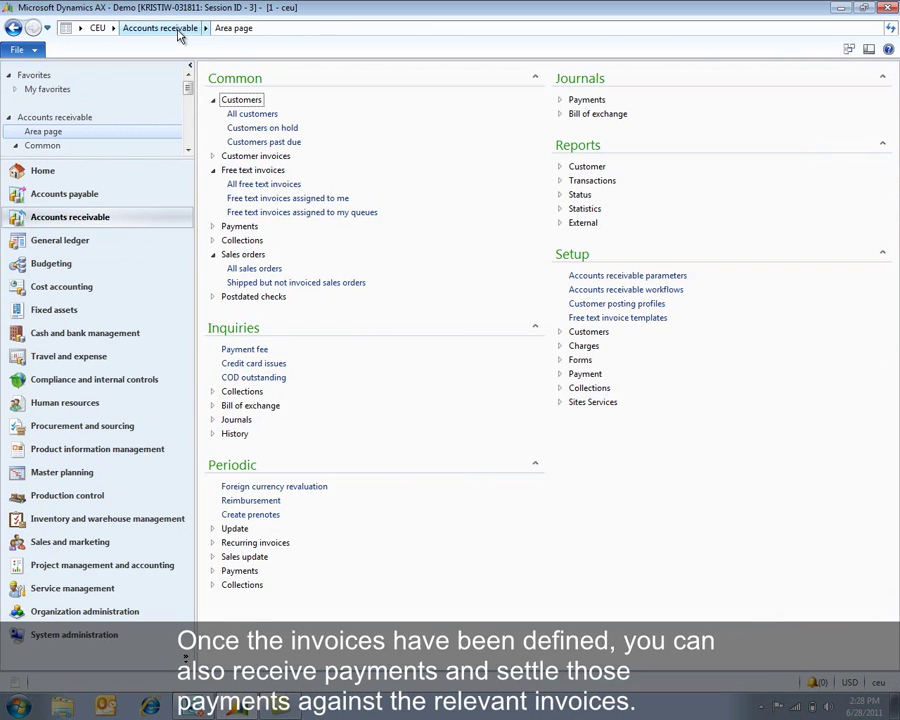
pyautogui.click(562, 101)
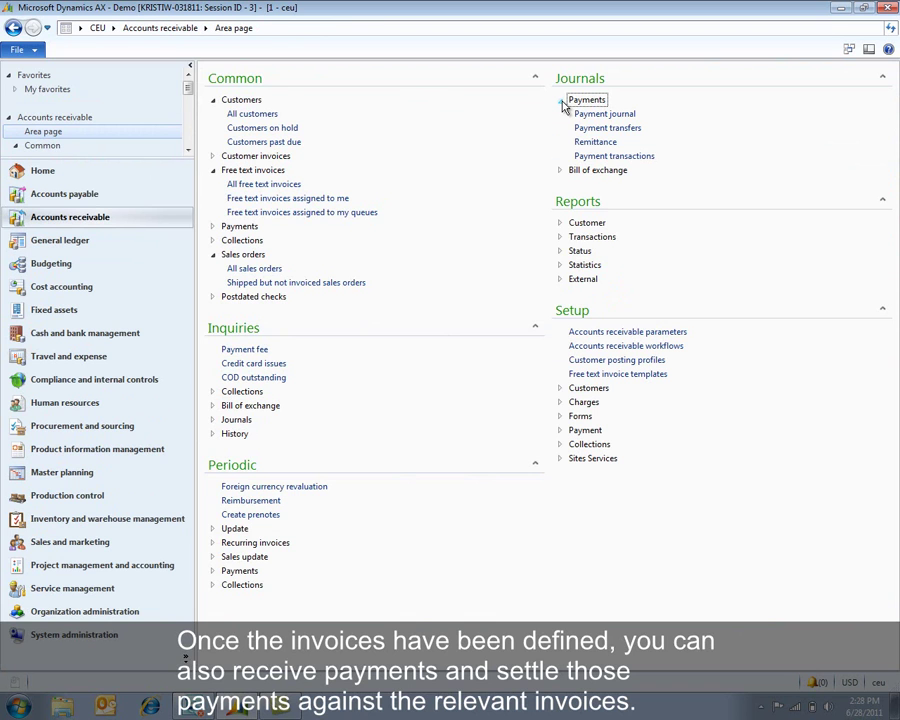
pyautogui.click(612, 114)
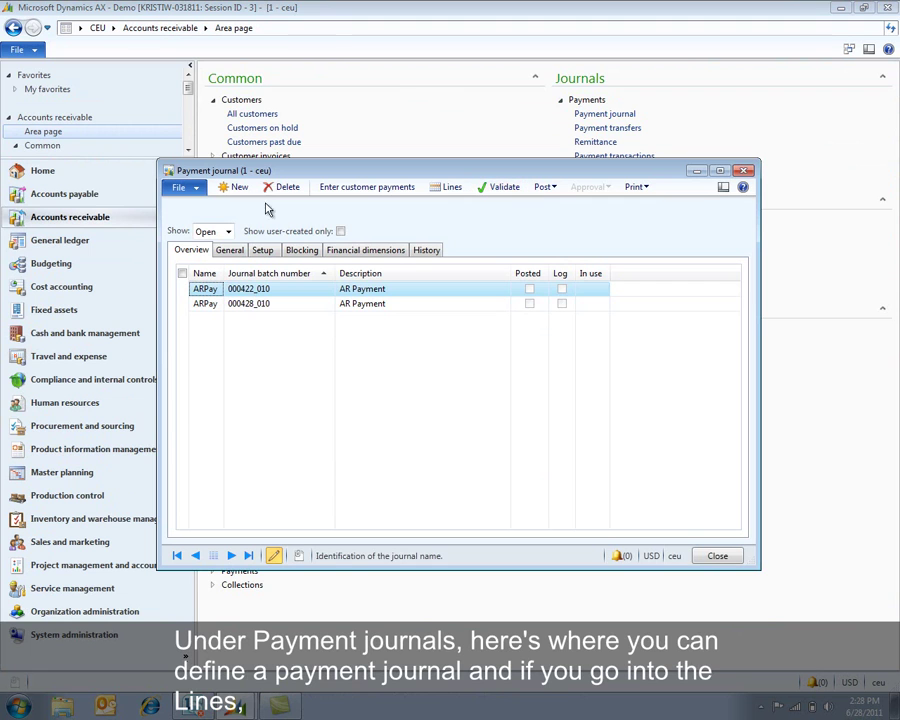
pyautogui.click(446, 186)
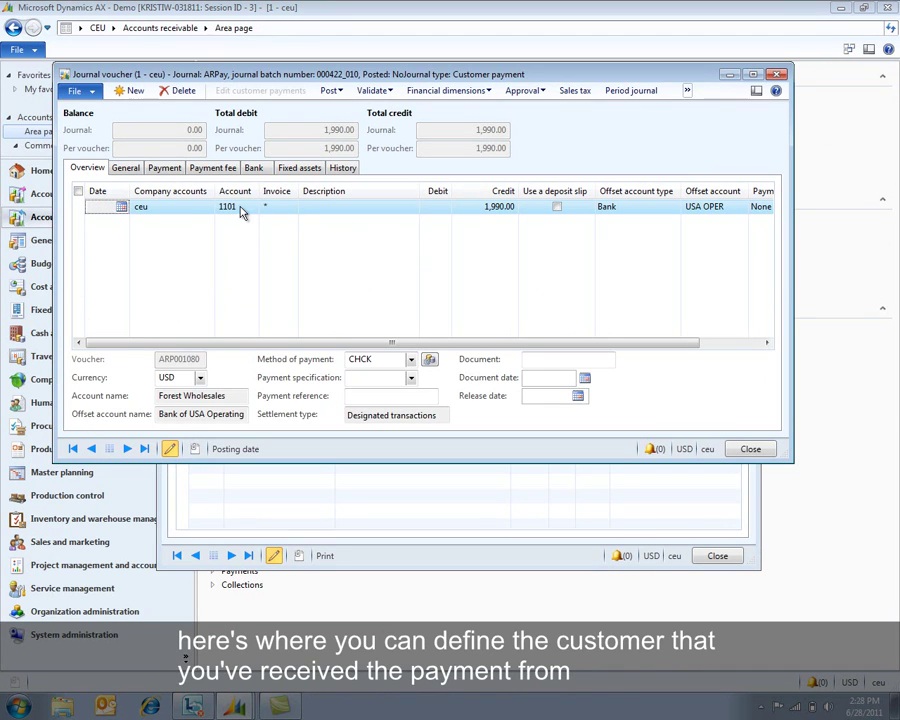
pyautogui.click(240, 210)
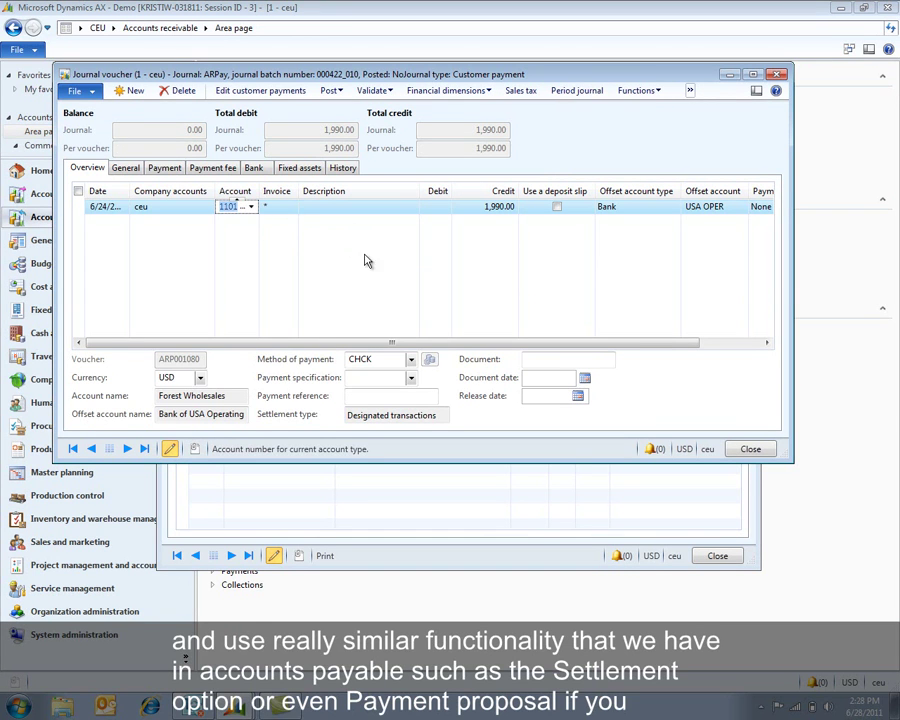
pyautogui.click(652, 92)
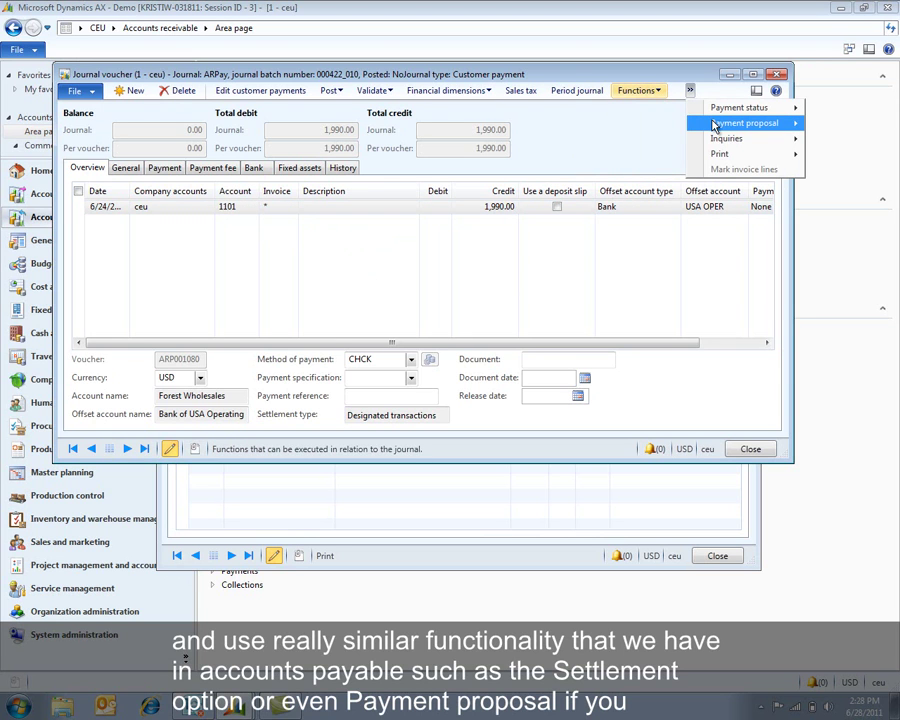
pyautogui.moveTo(716, 123)
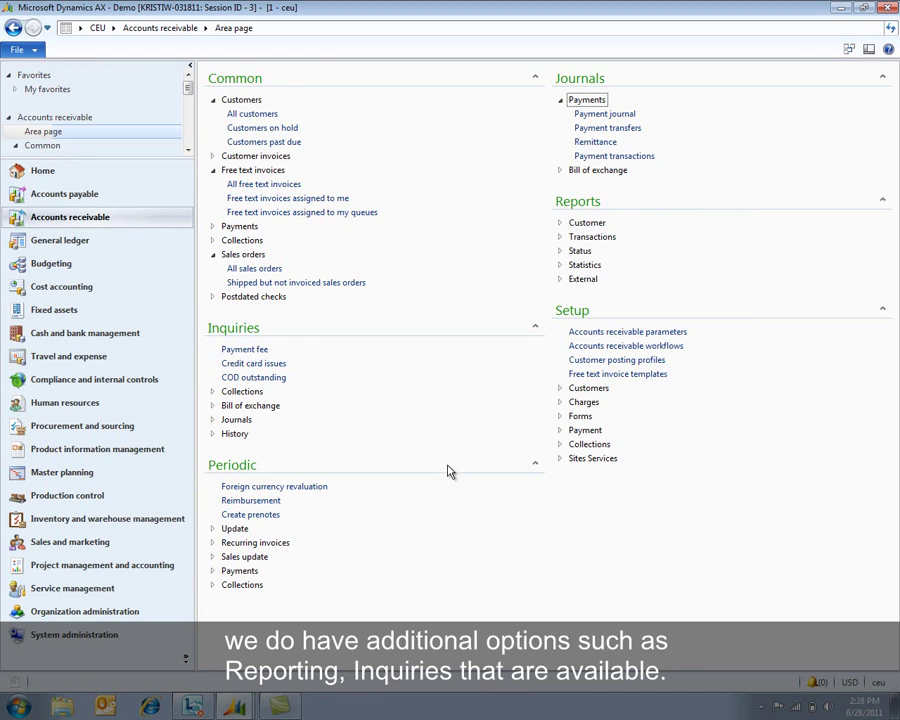
# - Expand the Status reports, Recurring invoices and periodic Collections groups, then scroll down the area page
pyautogui.click(566, 253)
pyautogui.click(562, 252)
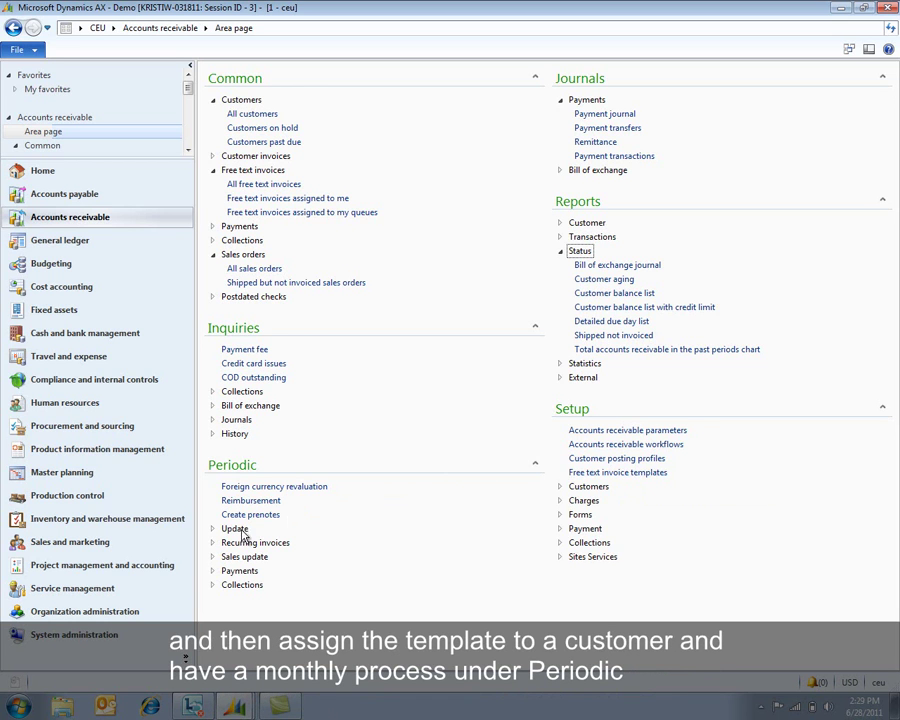
pyautogui.click(213, 543)
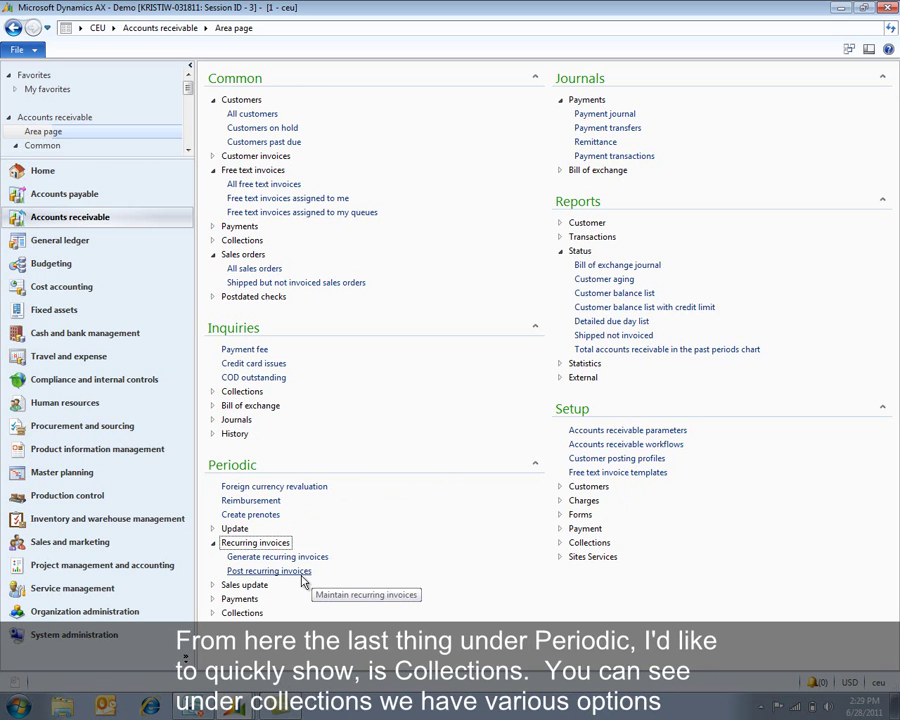
pyautogui.click(212, 613)
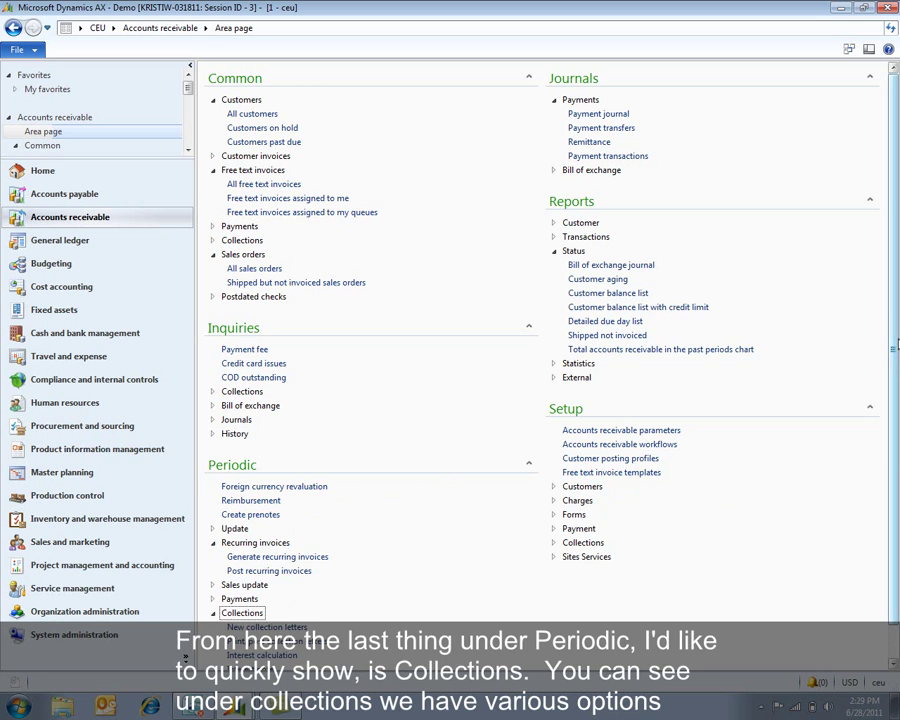
pyautogui.scroll(-1, 625, 516)
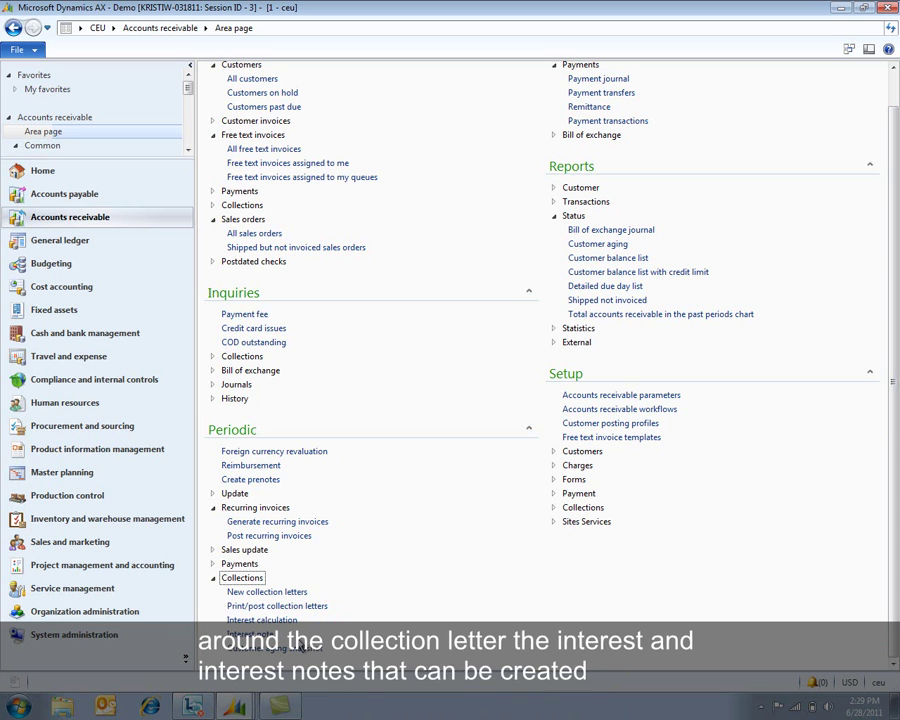
# - Open the Collections list page and view Basketball Stadium's collections details before closing them
pyautogui.click(213, 205)
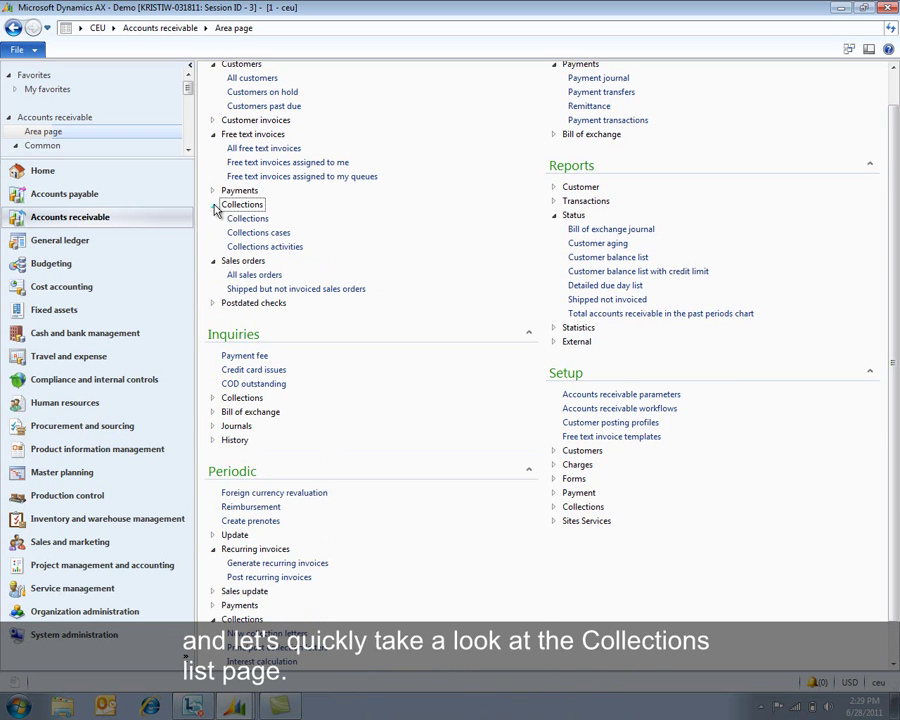
pyautogui.click(235, 219)
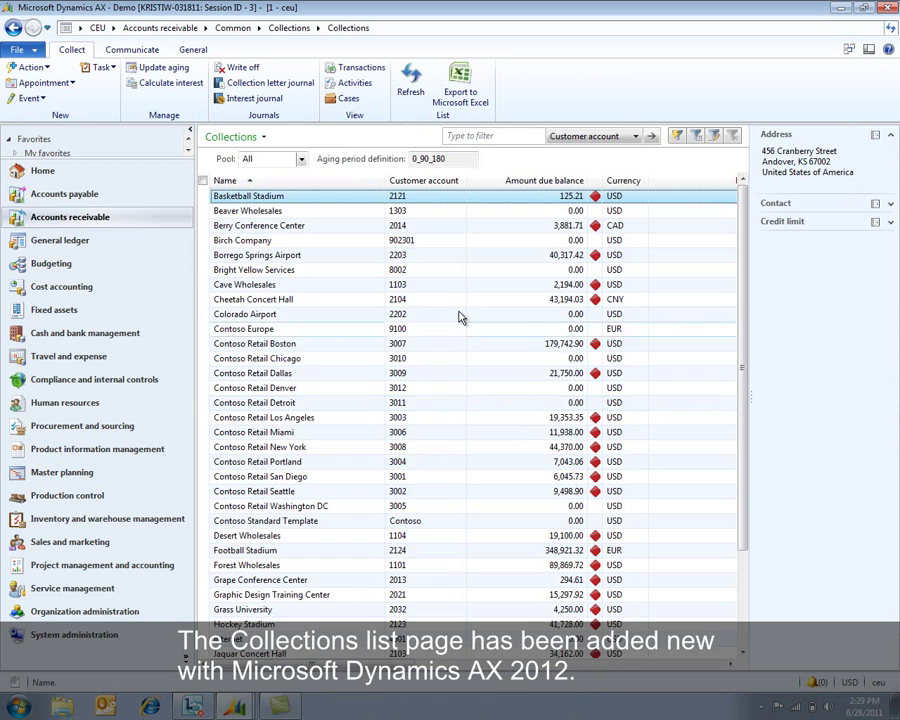
pyautogui.doubleClick(348, 196)
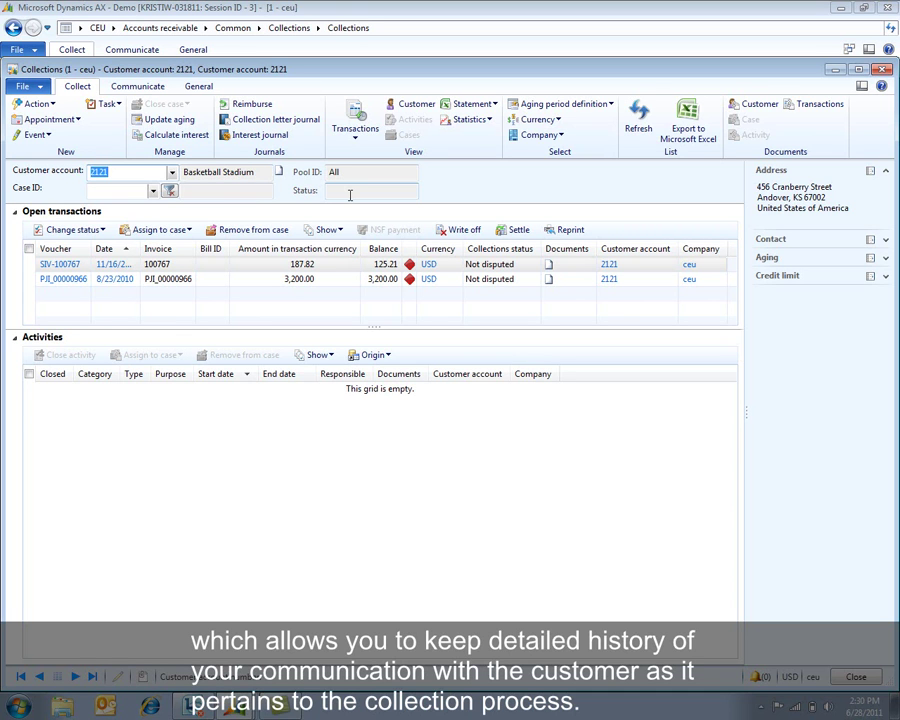
pyautogui.click(882, 69)
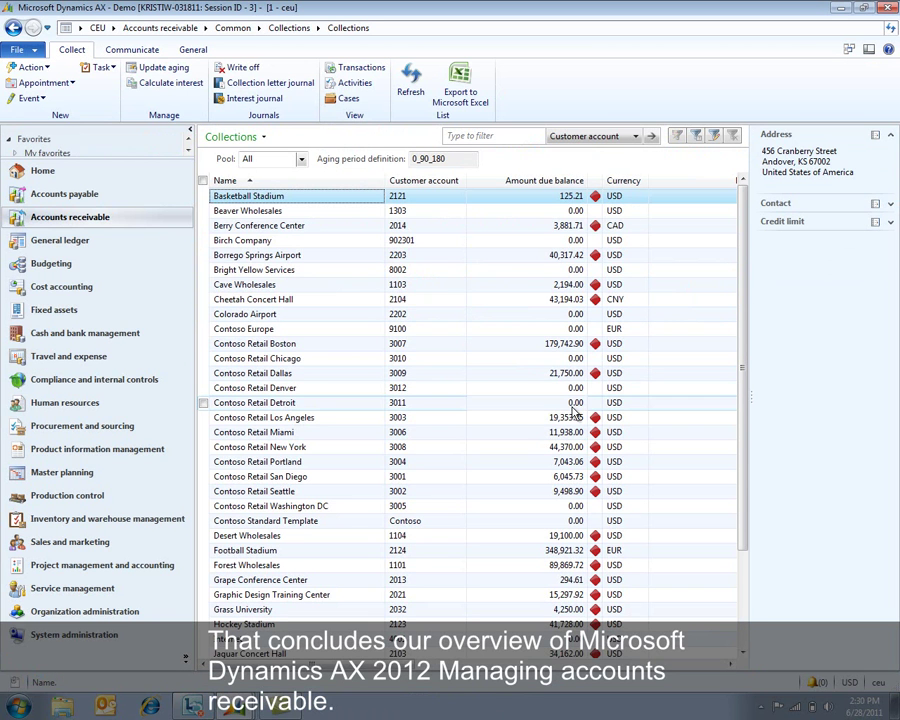